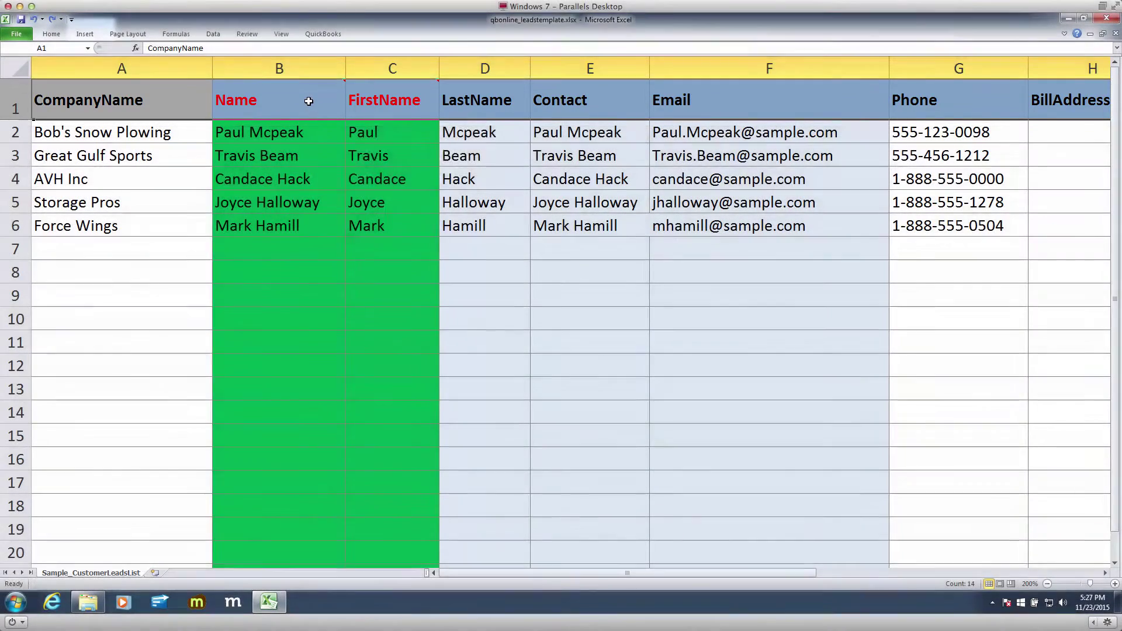
Step: Clear the sample lead data in rows 2–6, then undo to restore it
{"action": "mouse_move", "coordinate": [365, 103]}
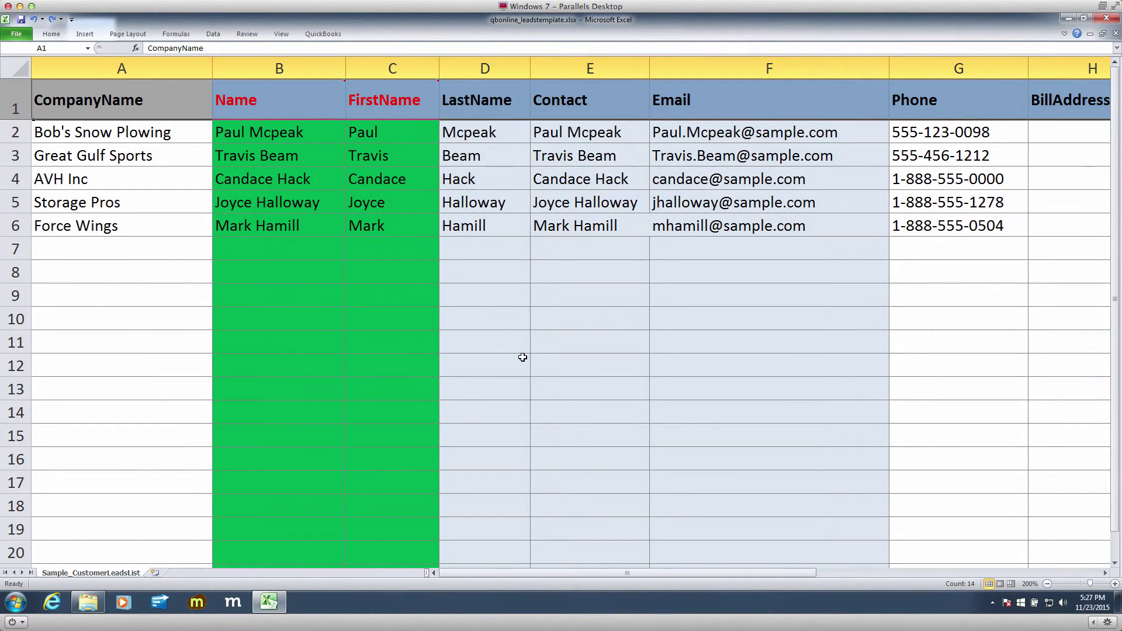
{"action": "left_click_drag", "start_coordinate": [193, 133], "coordinate": [936, 229]}
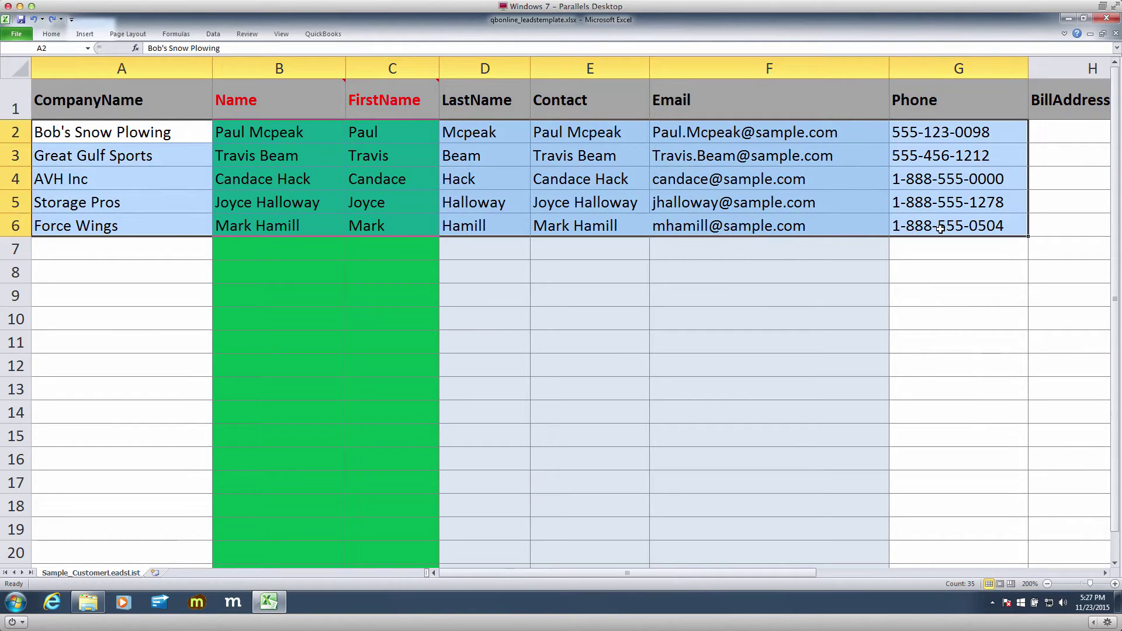
{"action": "right_click", "coordinate": [942, 231]}
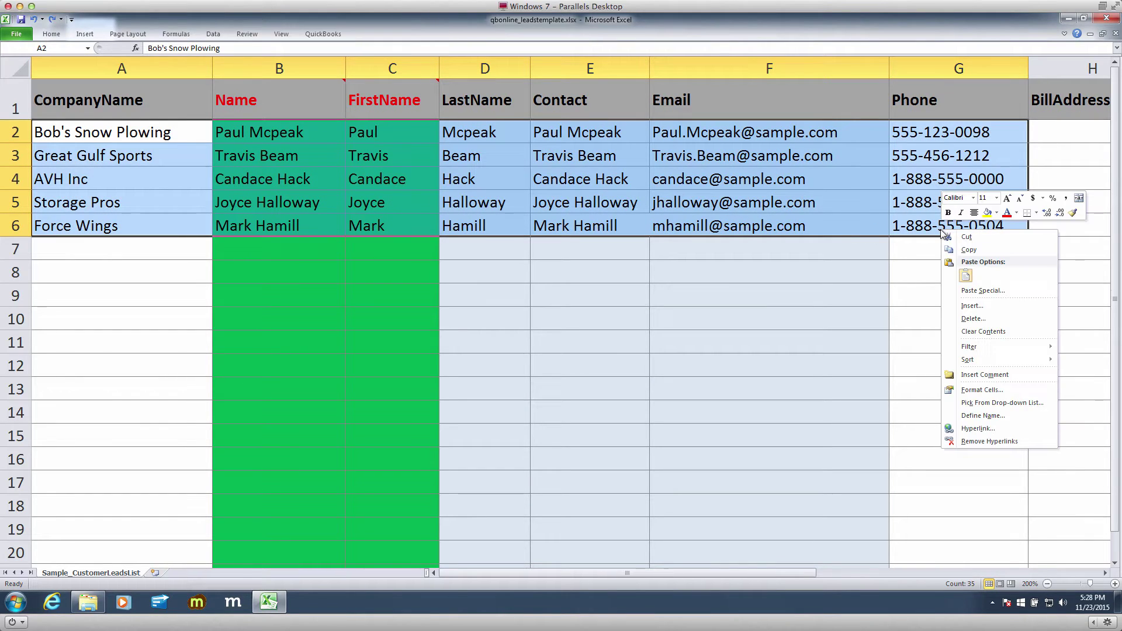
{"action": "left_click", "coordinate": [990, 331]}
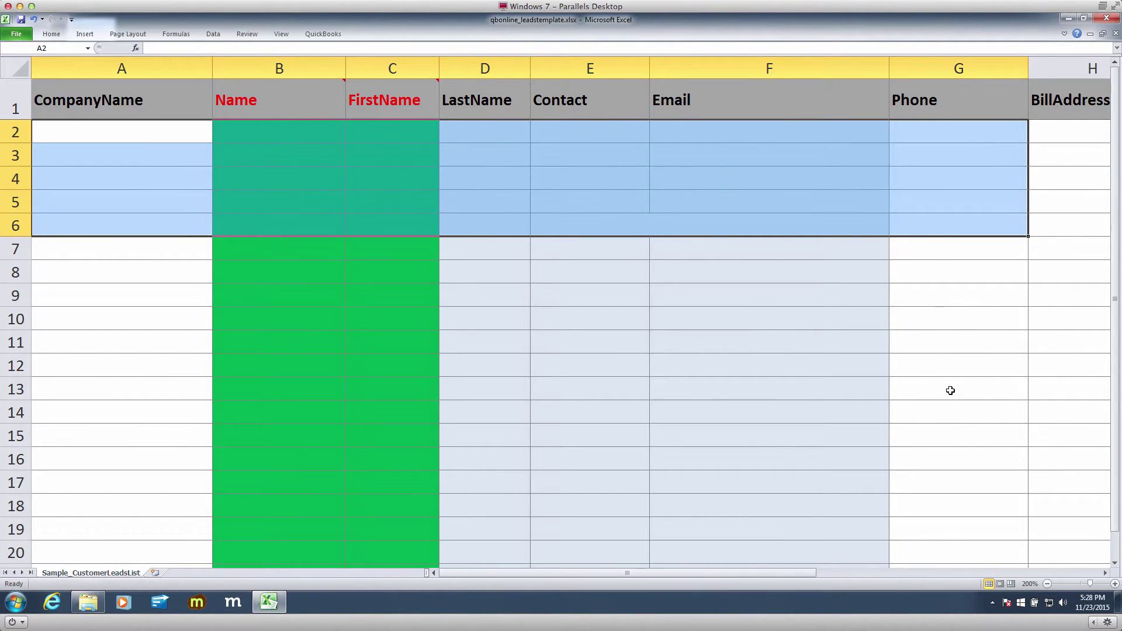
{"action": "key", "text": "ctrl+z"}
{"action": "left_click", "coordinate": [942, 369]}
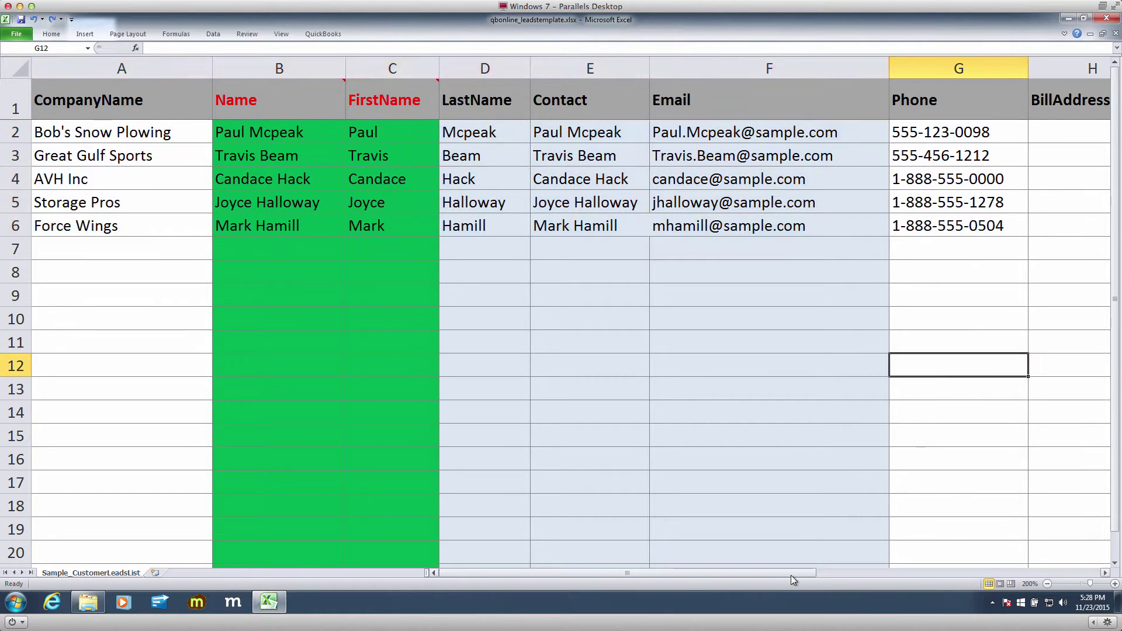
Step: Add a Fax column header in cell O1, then delete it again
{"action": "left_click_drag", "start_coordinate": [791, 575], "coordinate": [1097, 578]}
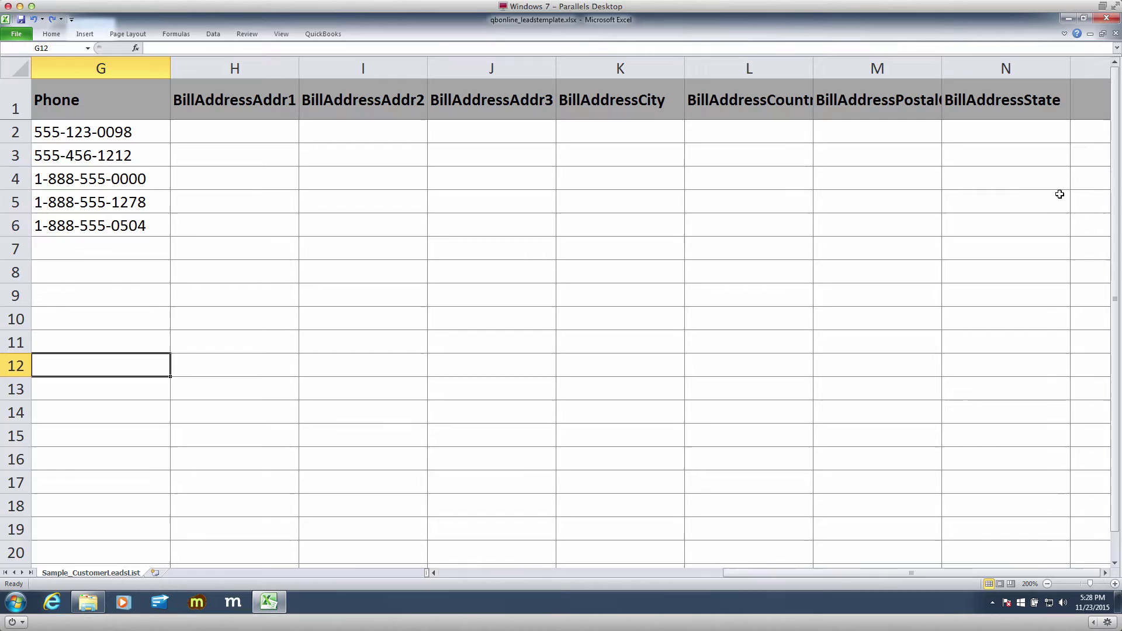
{"action": "left_click", "coordinate": [1087, 106]}
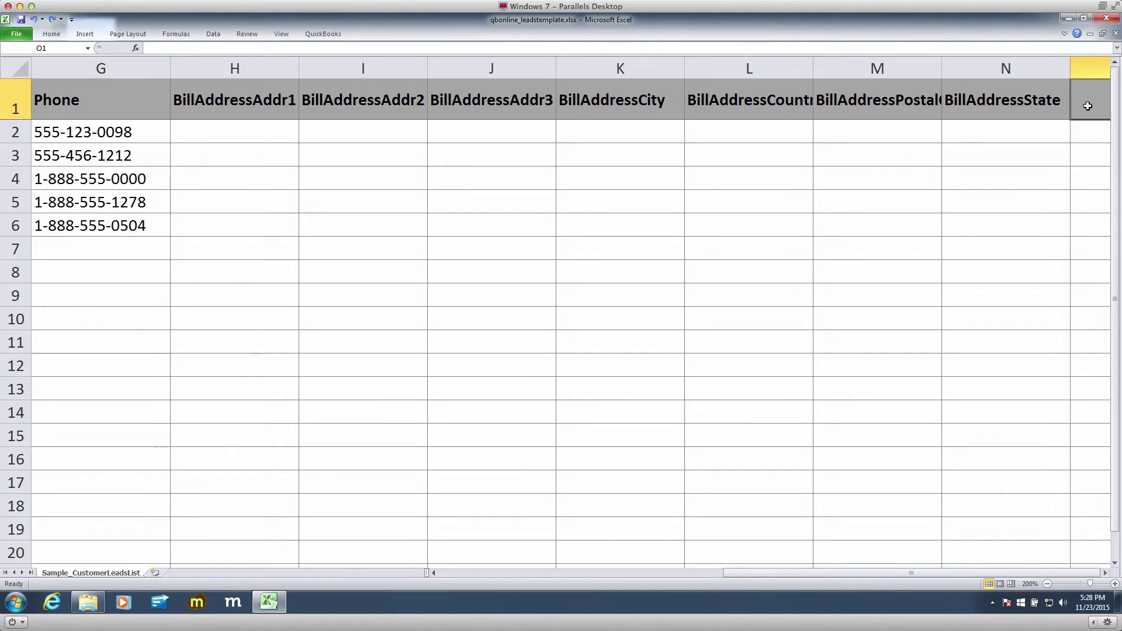
{"action": "type", "text": "Fax"}
{"action": "left_click", "coordinate": [953, 196]}
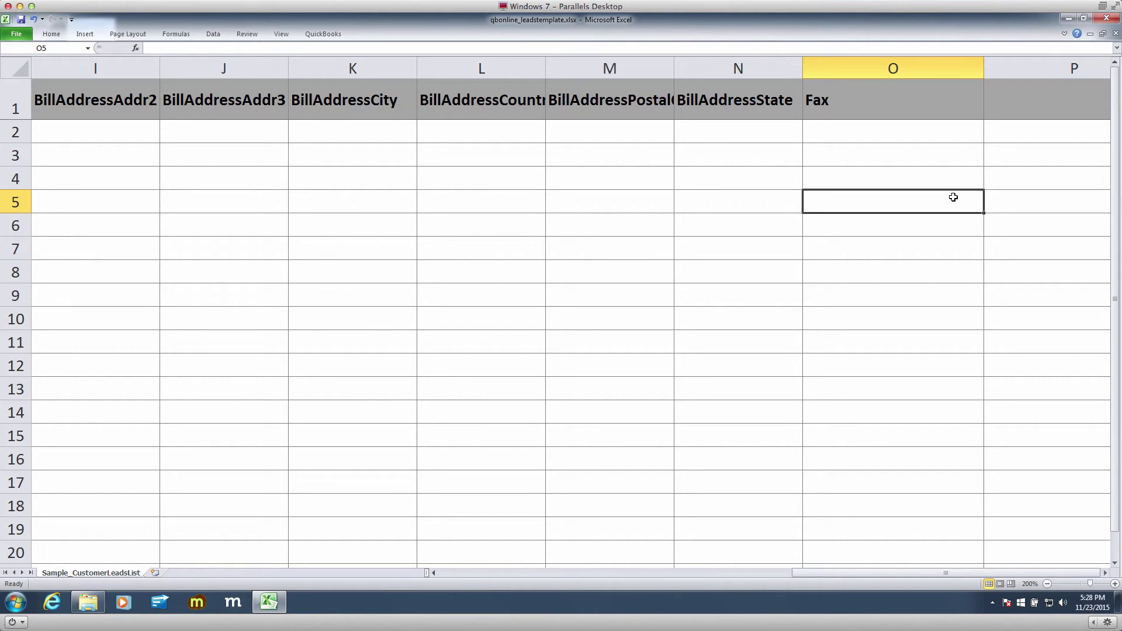
{"action": "left_click", "coordinate": [897, 103]}
{"action": "key", "text": "BackSpace"}
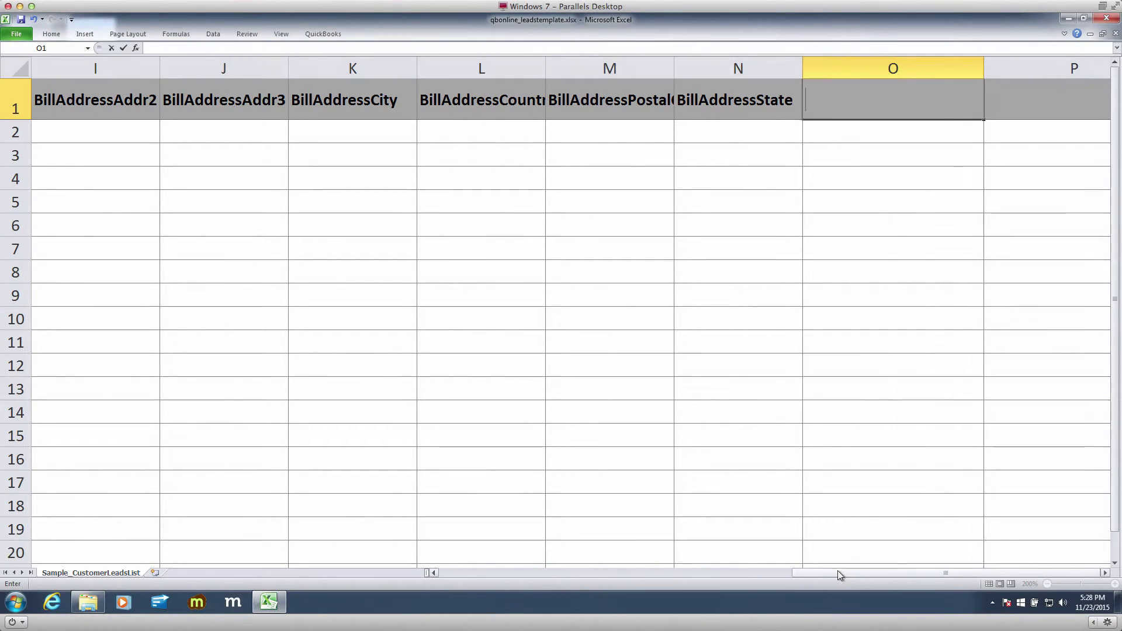
{"action": "left_click_drag", "start_coordinate": [837, 570], "coordinate": [372, 578]}
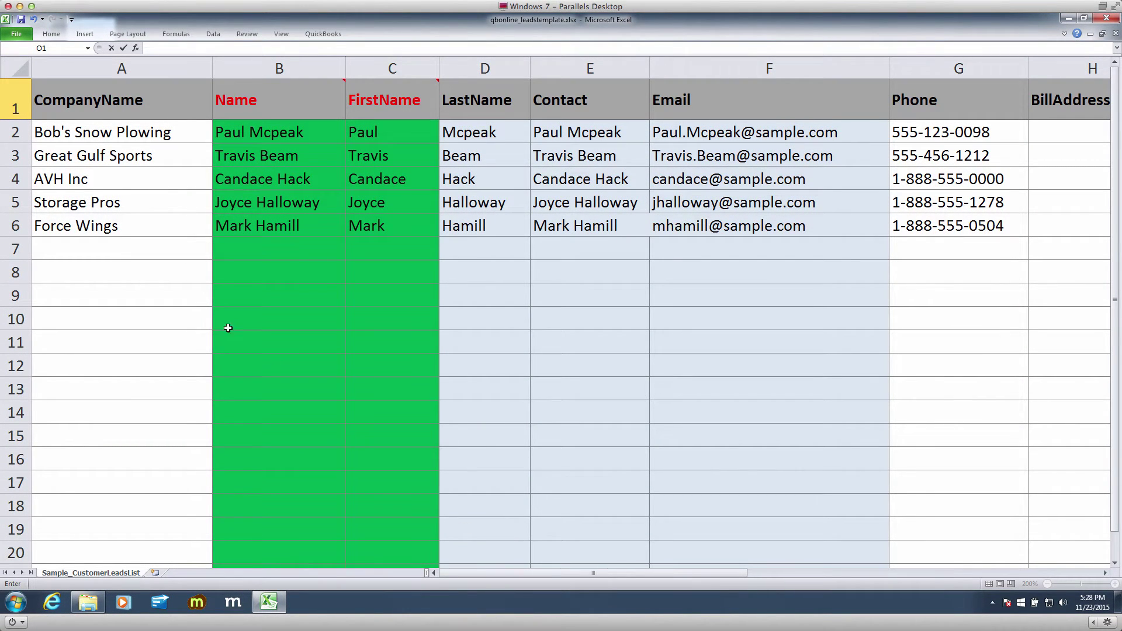
Step: Save the workbook as importleads.csv in CSV (MS-DOS) format, confirming to keep CSV
{"action": "left_click", "coordinate": [21, 35]}
{"action": "left_click", "coordinate": [37, 66]}
{"action": "type", "text": "importleads.xlsx"}
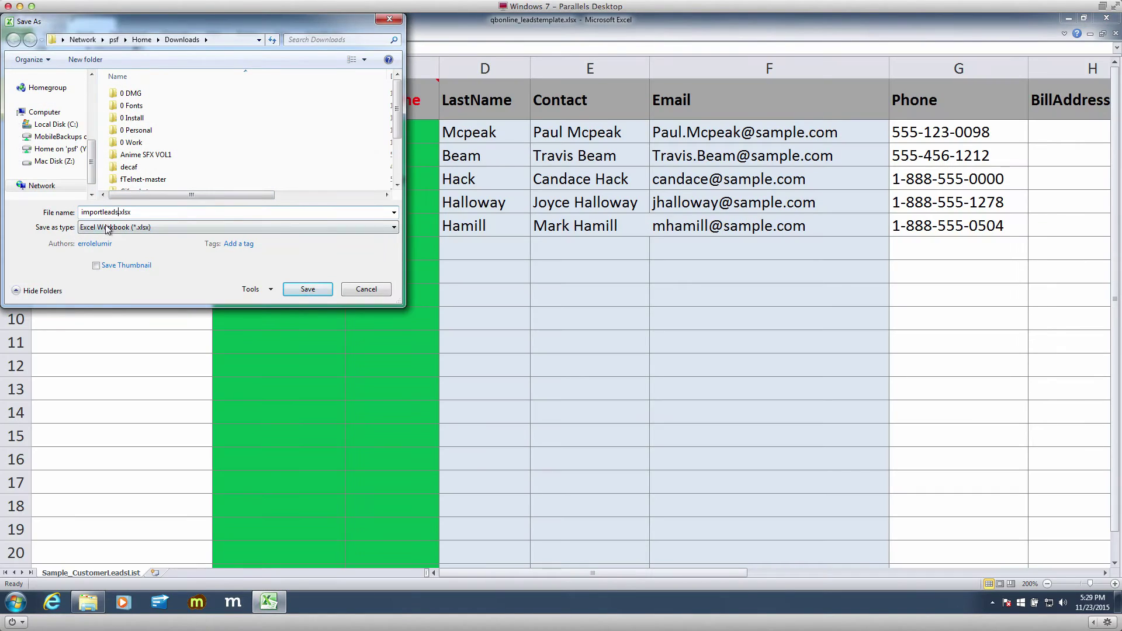
{"action": "left_click", "coordinate": [189, 227]}
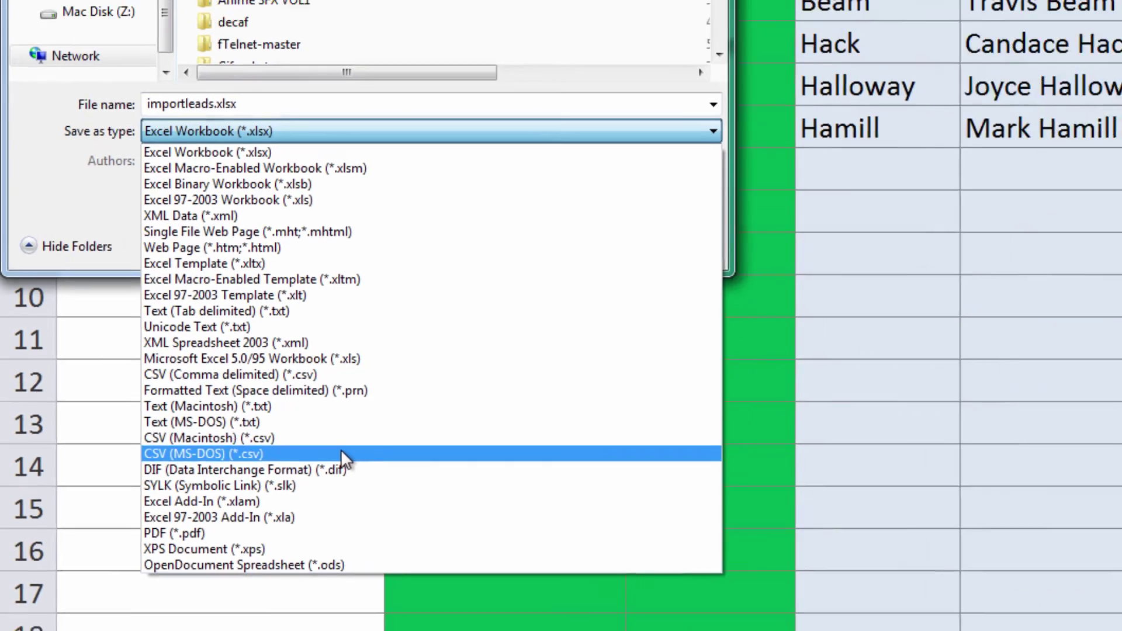
{"action": "left_click", "coordinate": [377, 463]}
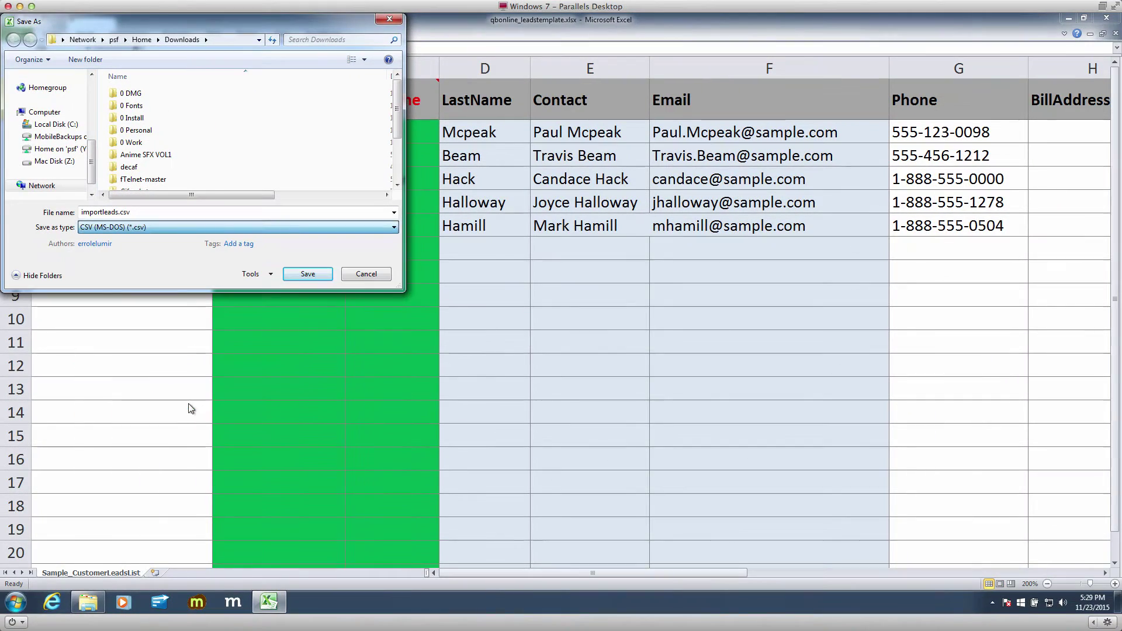
{"action": "left_click", "coordinate": [306, 275]}
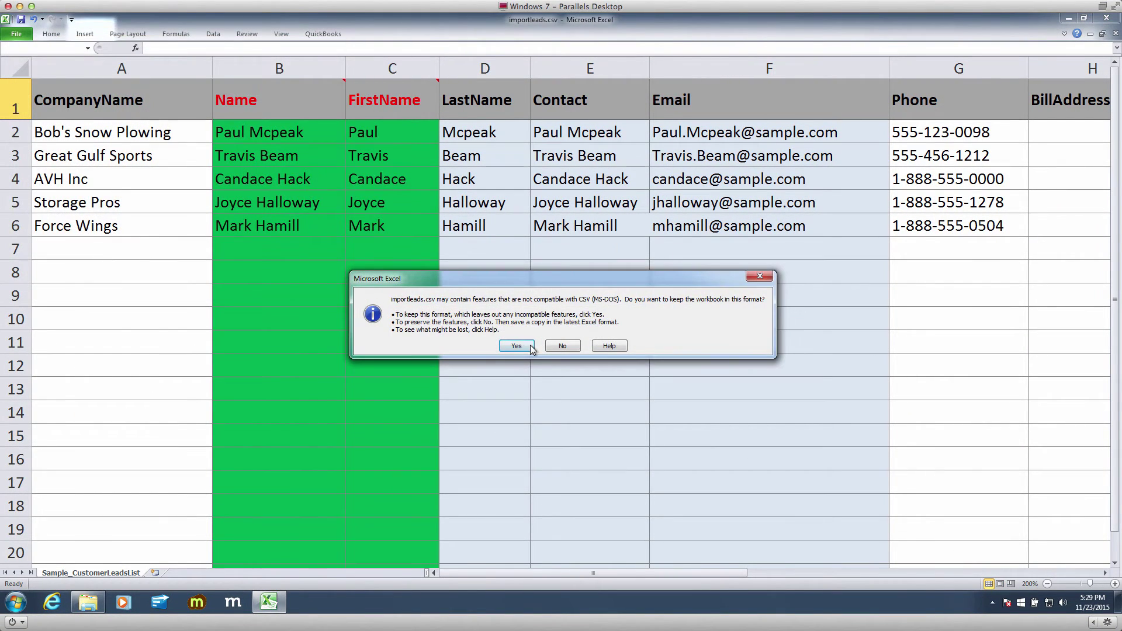
{"action": "left_click", "coordinate": [528, 346]}
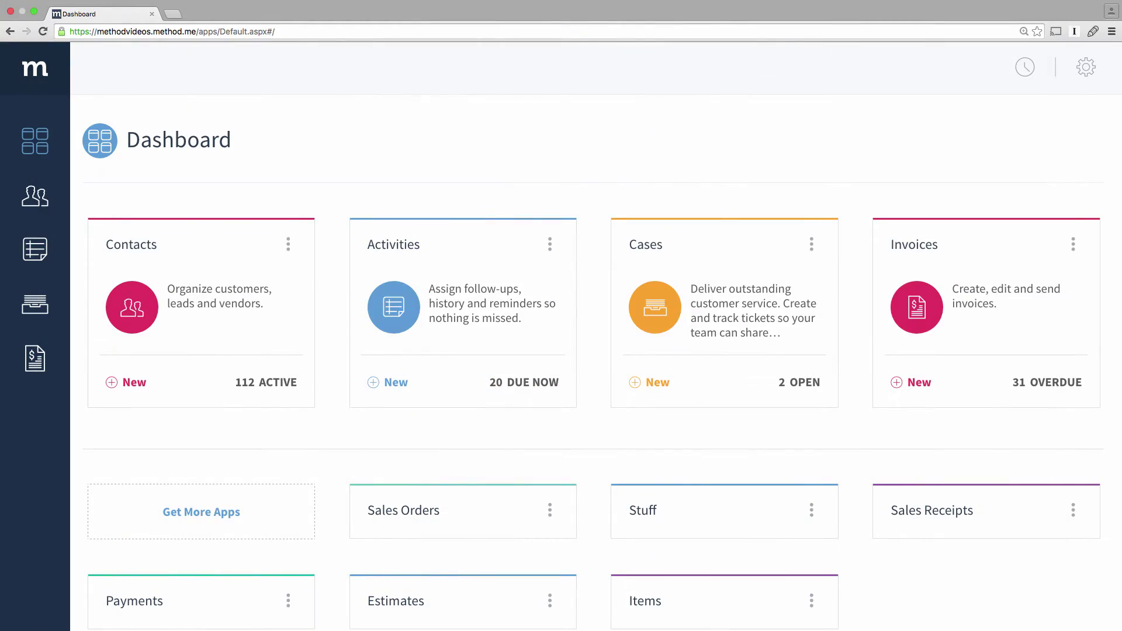
Step: Choose Import from the Contacts card menu, play the Importing Customer Leads video, and start importing
{"action": "left_click", "coordinate": [289, 246]}
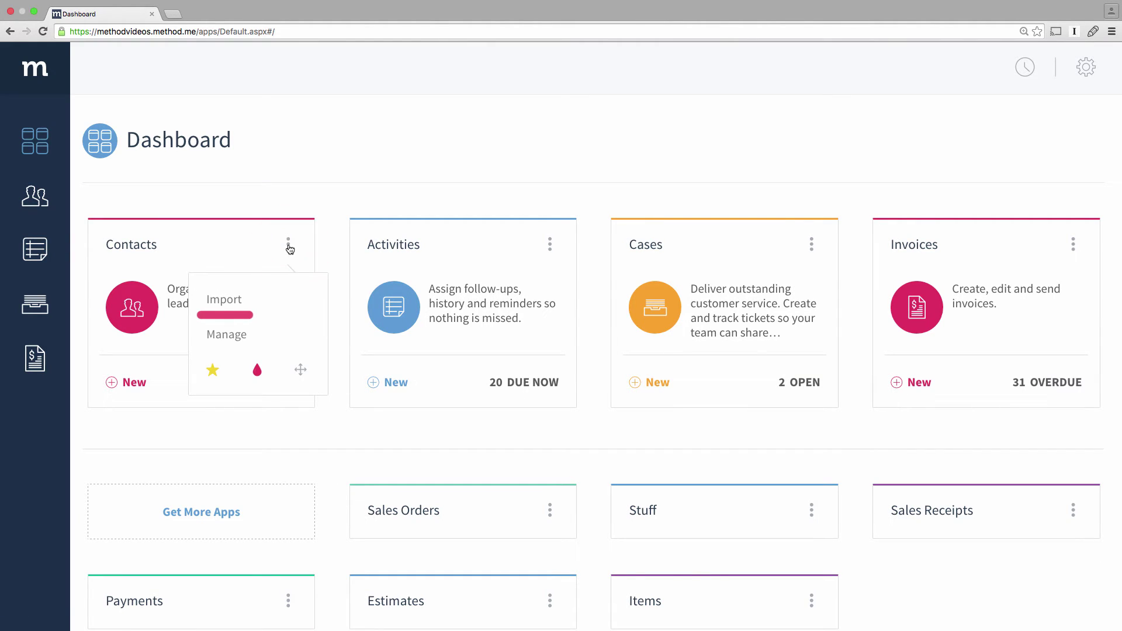
{"action": "left_click", "coordinate": [256, 302]}
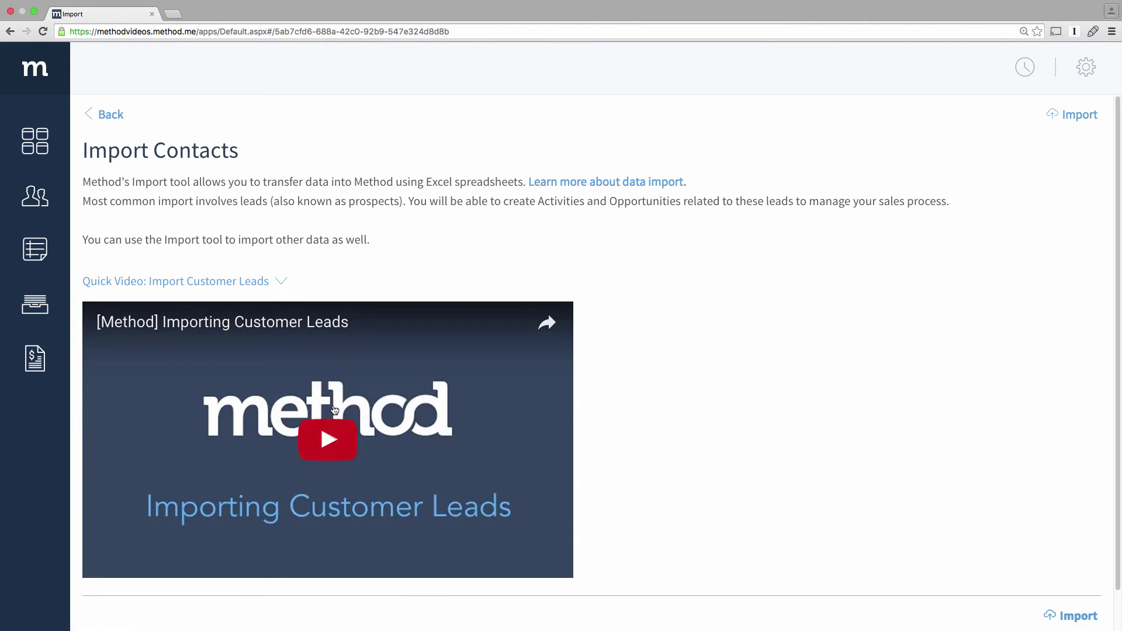
{"action": "left_click", "coordinate": [342, 441]}
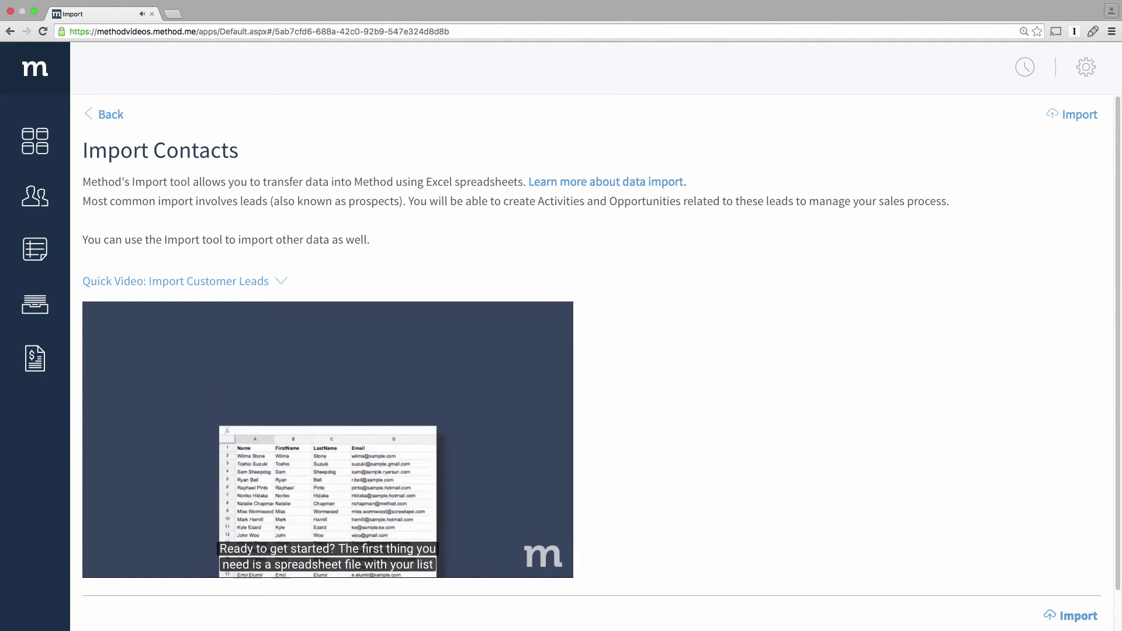
{"action": "left_click", "coordinate": [1090, 118]}
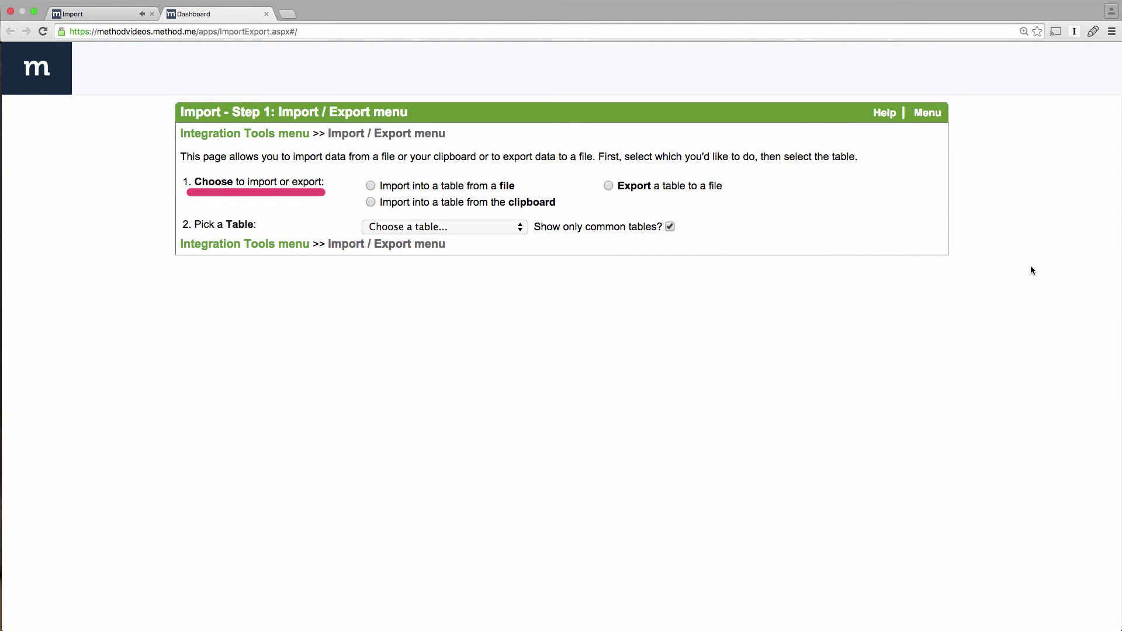
Step: Import importleads.csv from a file into the Customer Lead table and send it for analysis
{"action": "left_click", "coordinate": [444, 187]}
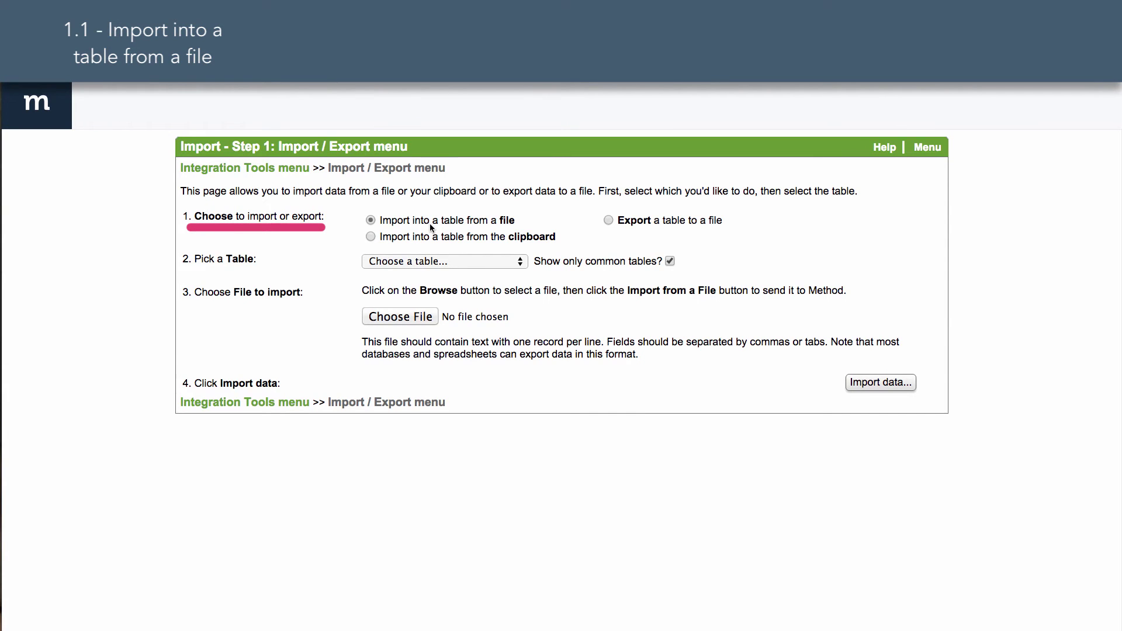
{"action": "left_click", "coordinate": [466, 262]}
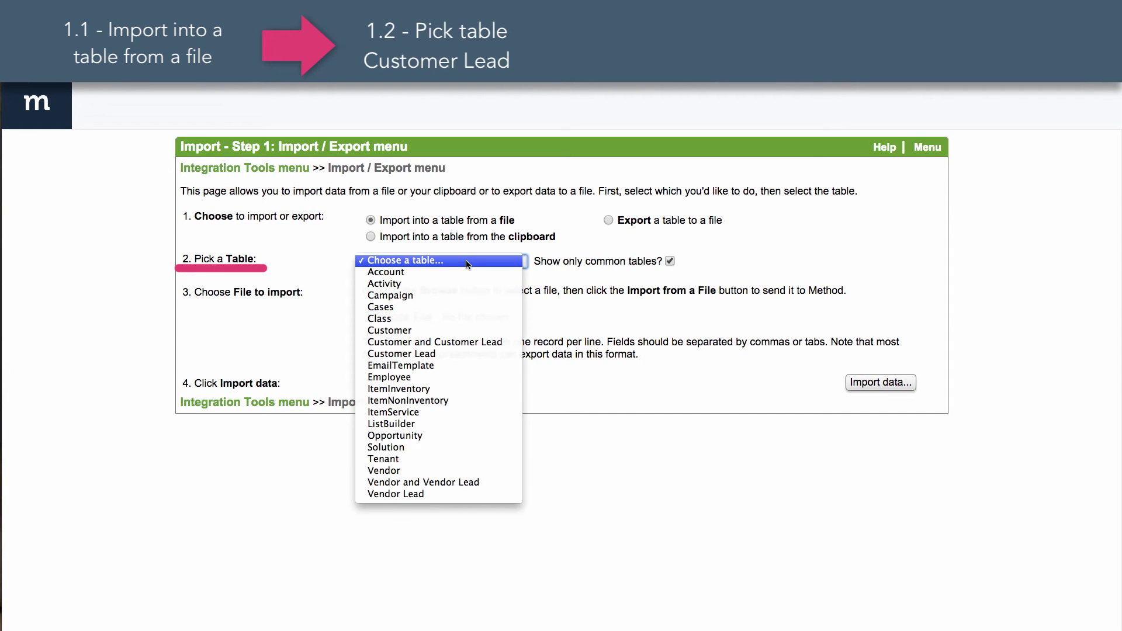
{"action": "left_click", "coordinate": [503, 356]}
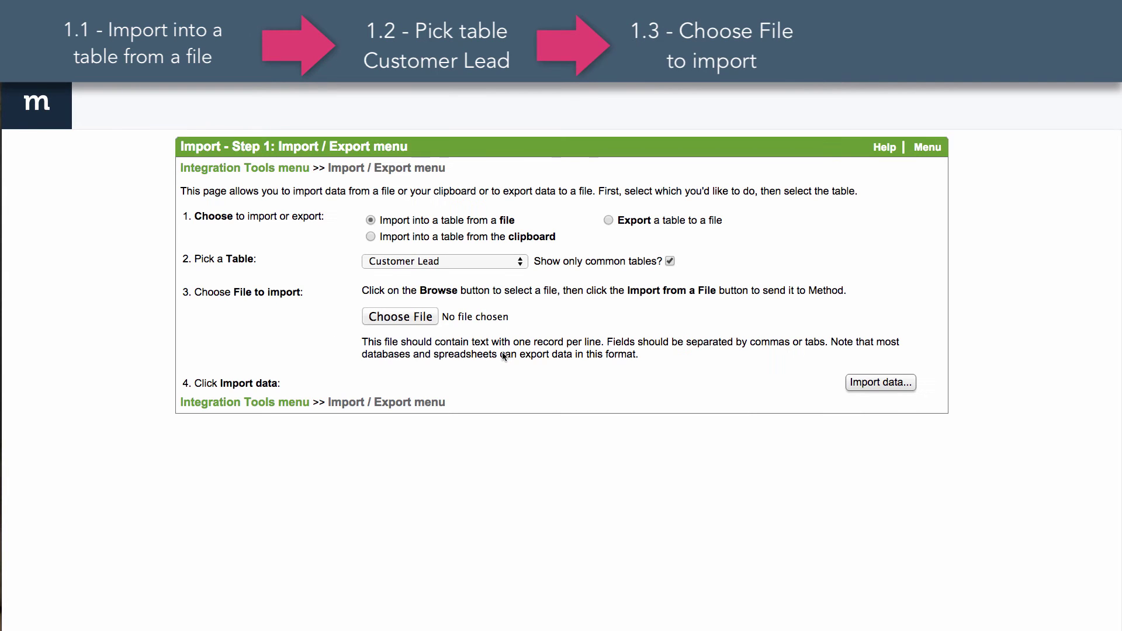
{"action": "left_click", "coordinate": [437, 316]}
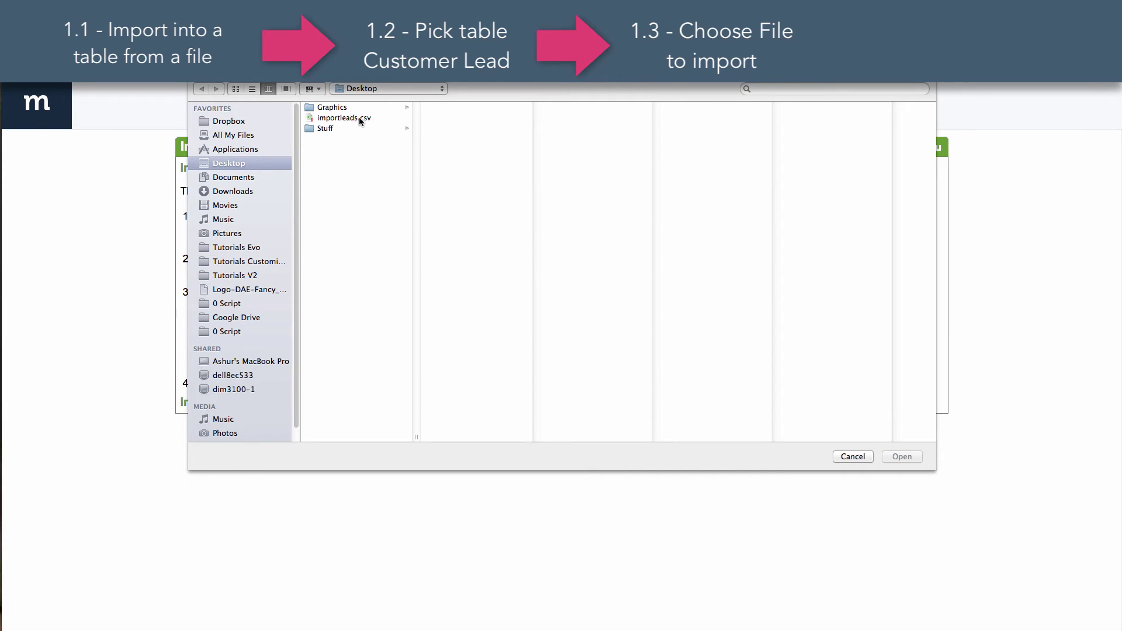
{"action": "left_click", "coordinate": [357, 118]}
{"action": "left_click", "coordinate": [902, 459]}
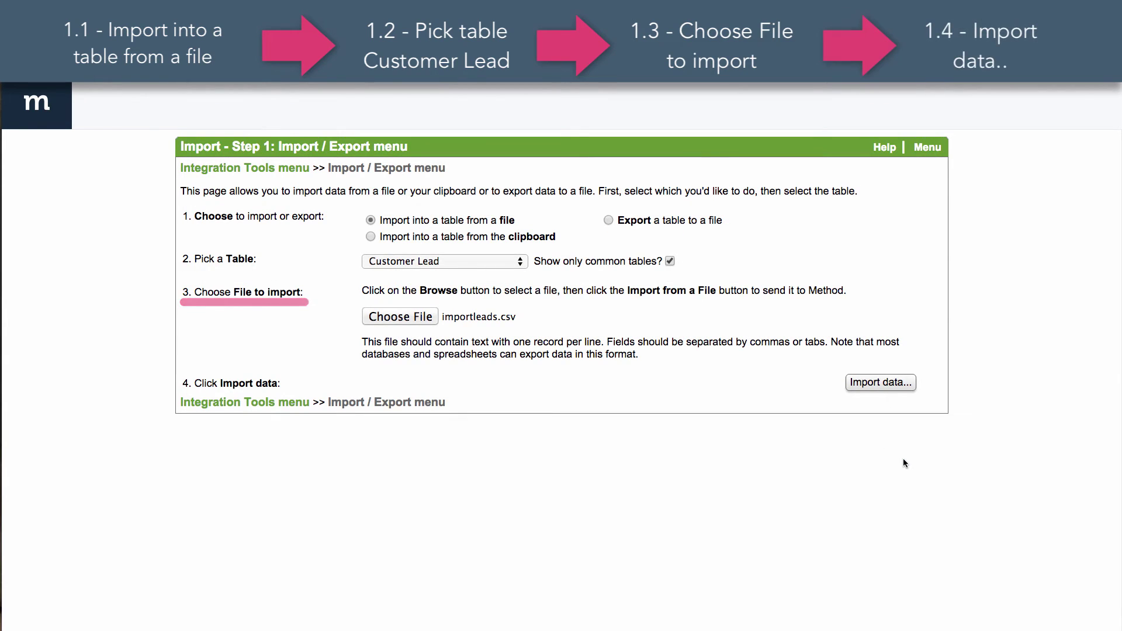
{"action": "left_click", "coordinate": [894, 382]}
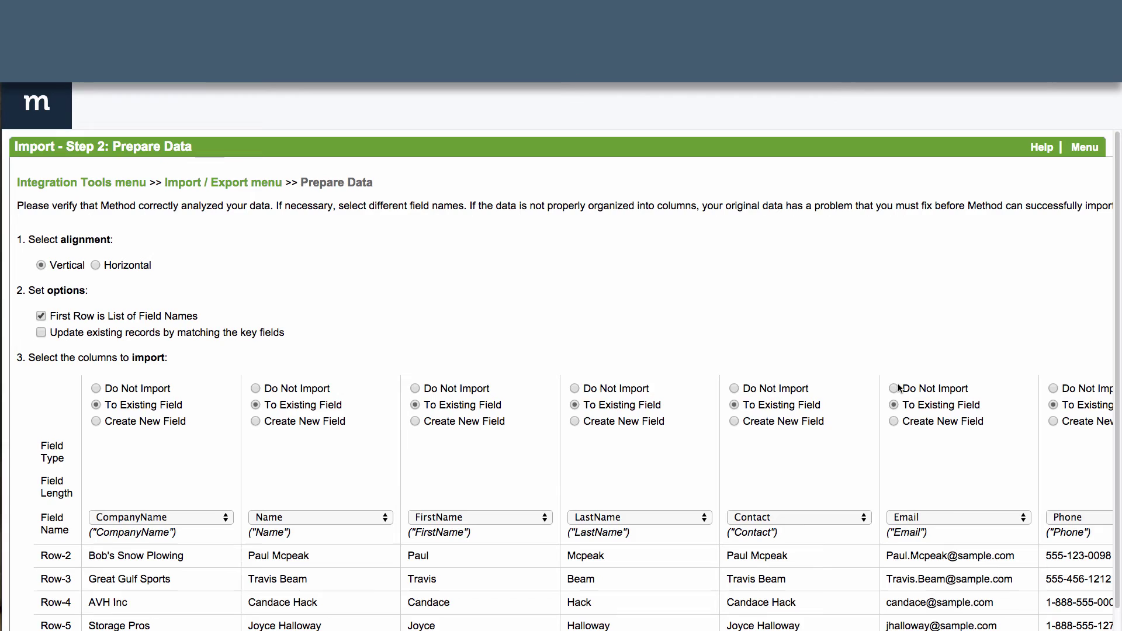
Step: Review the suggested column-to-field mappings across the table and import the data with them
{"action": "scroll", "coordinate": [899, 388], "scroll_direction": "down", "scroll_amount": 3}
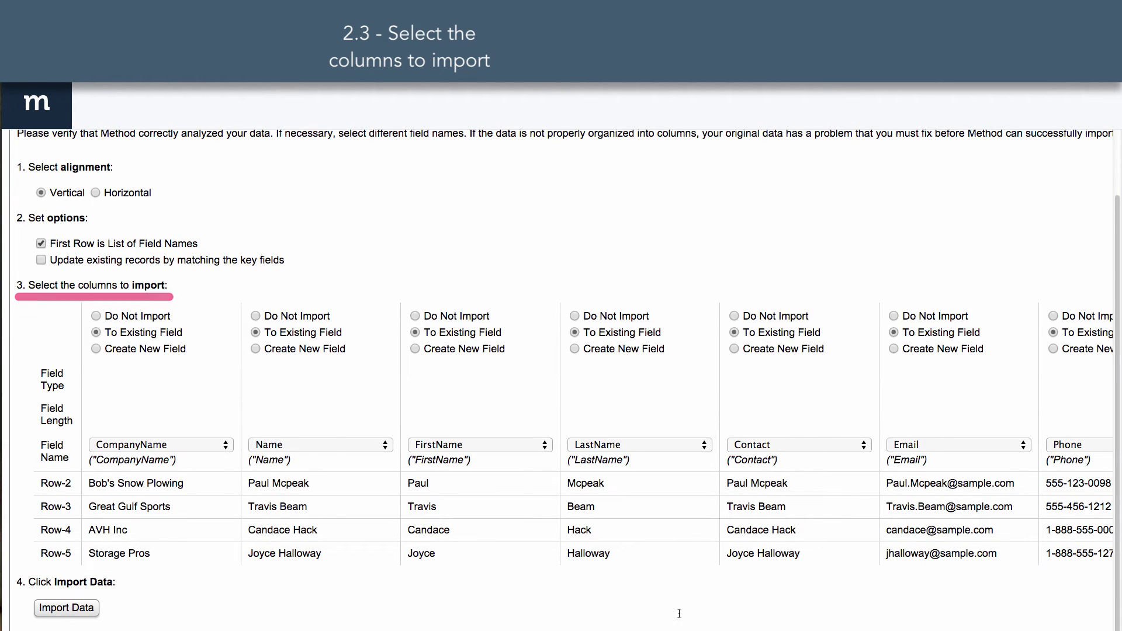
{"action": "scroll", "coordinate": [680, 614], "scroll_direction": "right", "scroll_amount": 5}
{"action": "scroll", "coordinate": [679, 618], "scroll_direction": "right", "scroll_amount": 15}
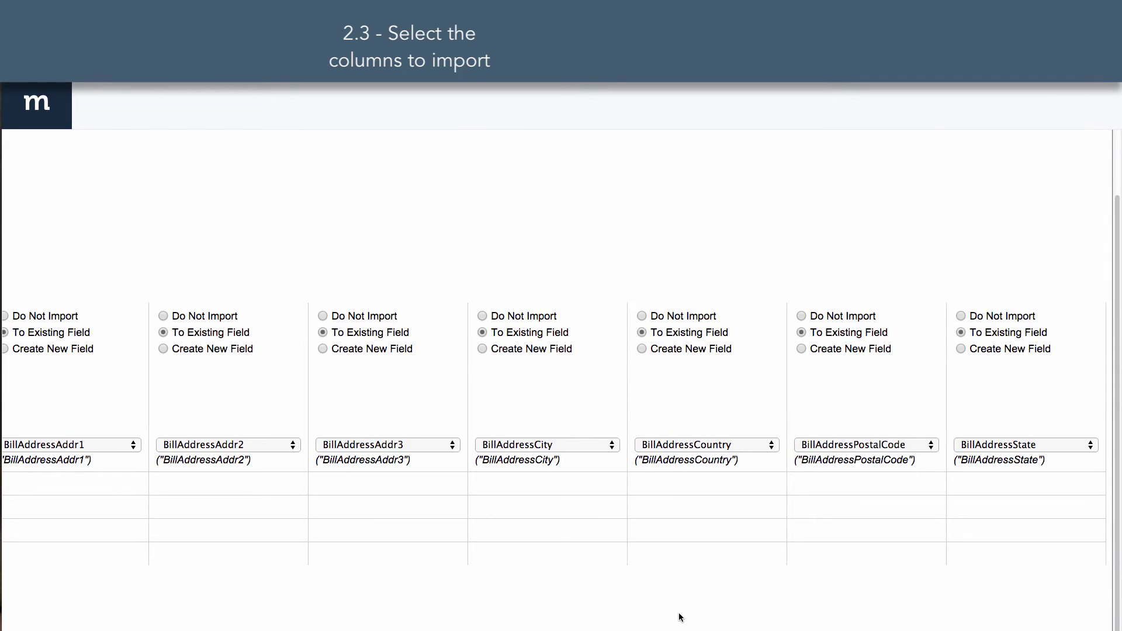
{"action": "scroll", "coordinate": [680, 617], "scroll_direction": "left", "scroll_amount": 20}
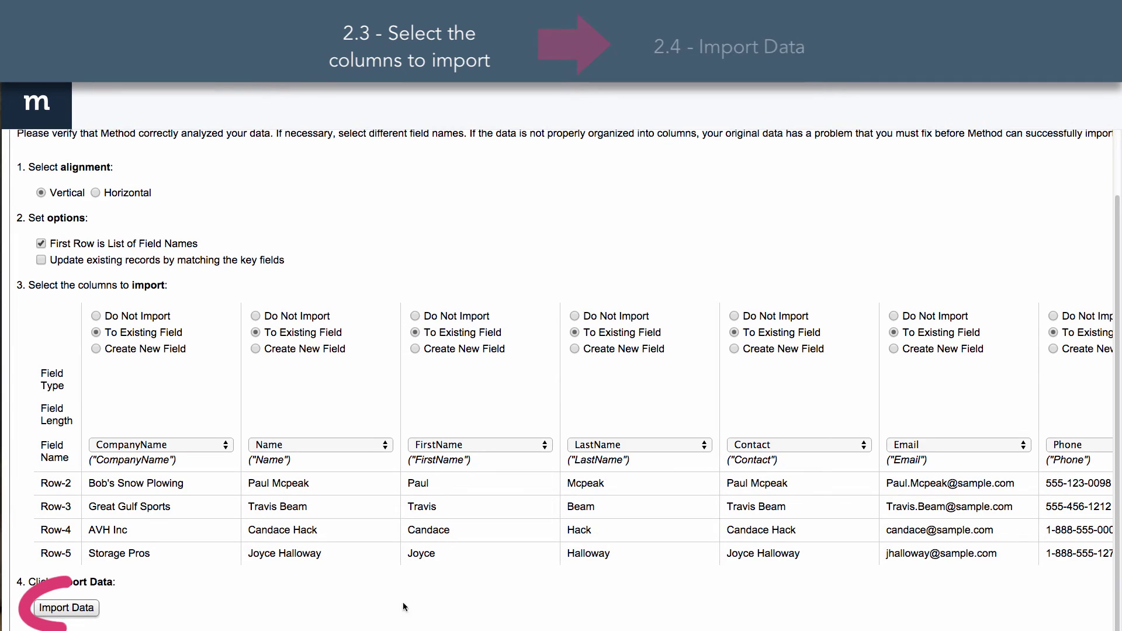
{"action": "left_click", "coordinate": [90, 610]}
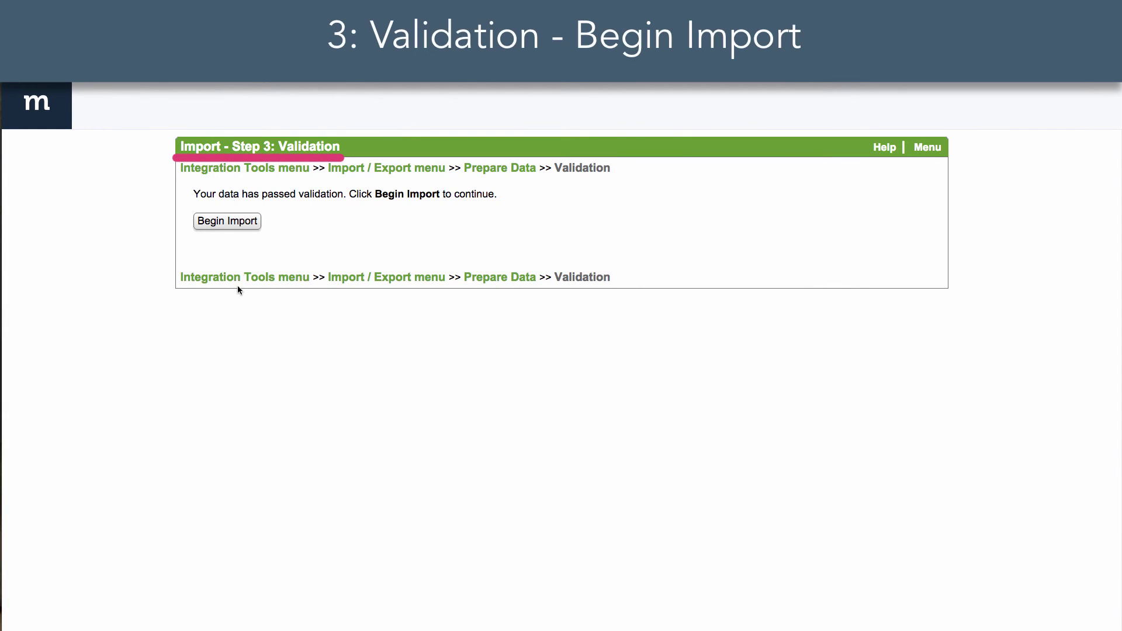
Step: Begin importing the 4 validated lead records and finish the import
{"action": "left_click", "coordinate": [256, 229]}
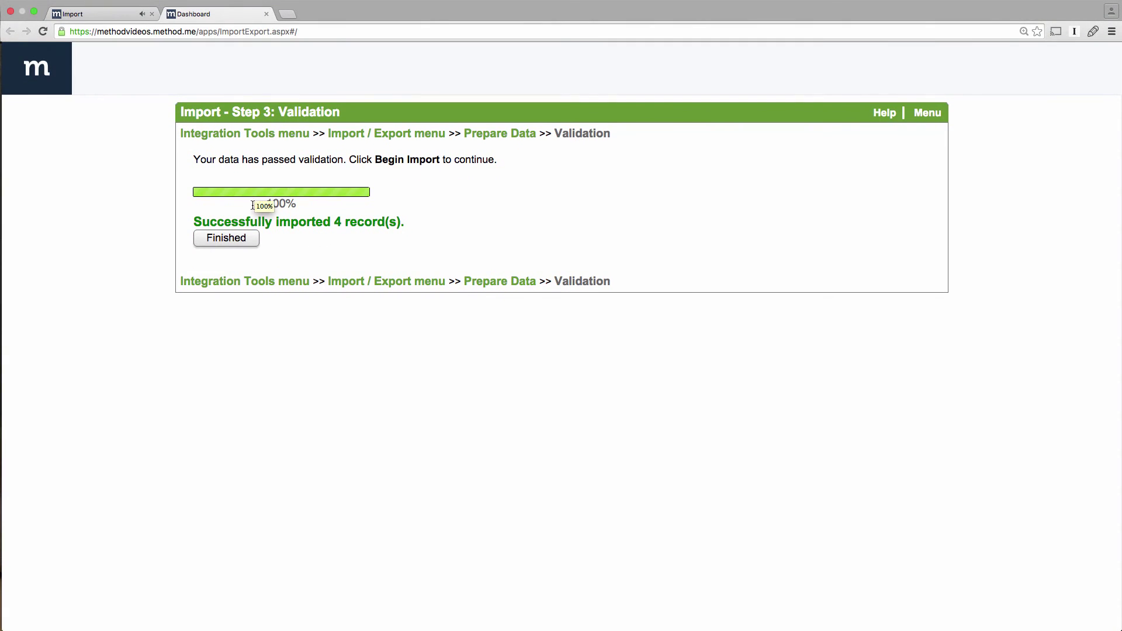
{"action": "left_click", "coordinate": [251, 245]}
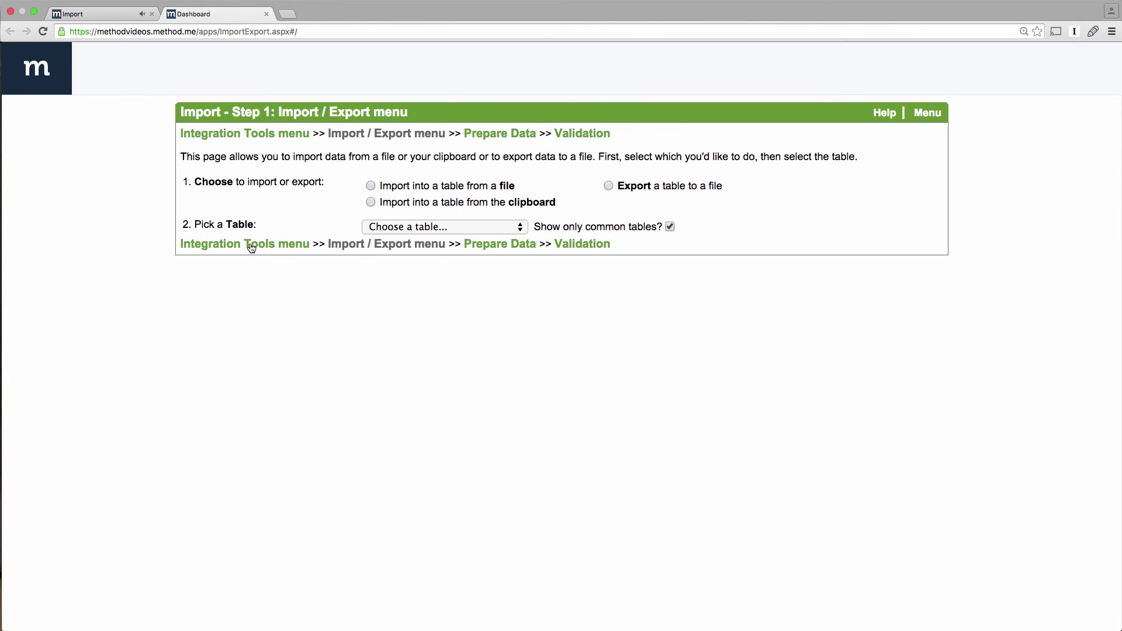
Step: Open the contact list and switch its view to Shared - Active Leads to see the 4 imported leads
{"action": "left_click", "coordinate": [101, 14]}
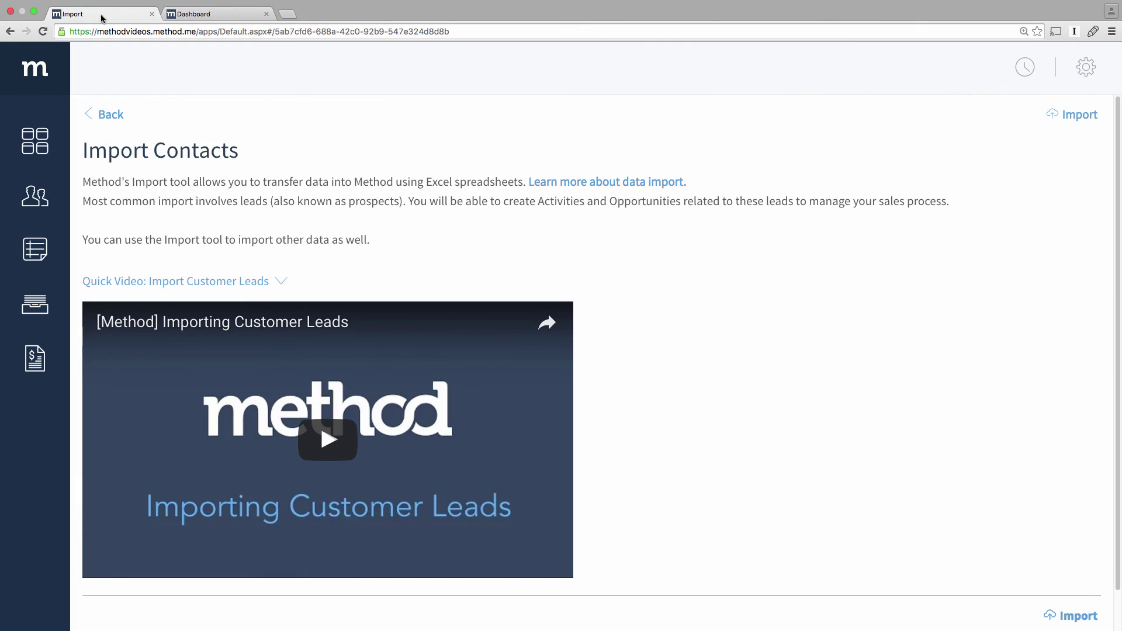
{"action": "left_click", "coordinate": [50, 188]}
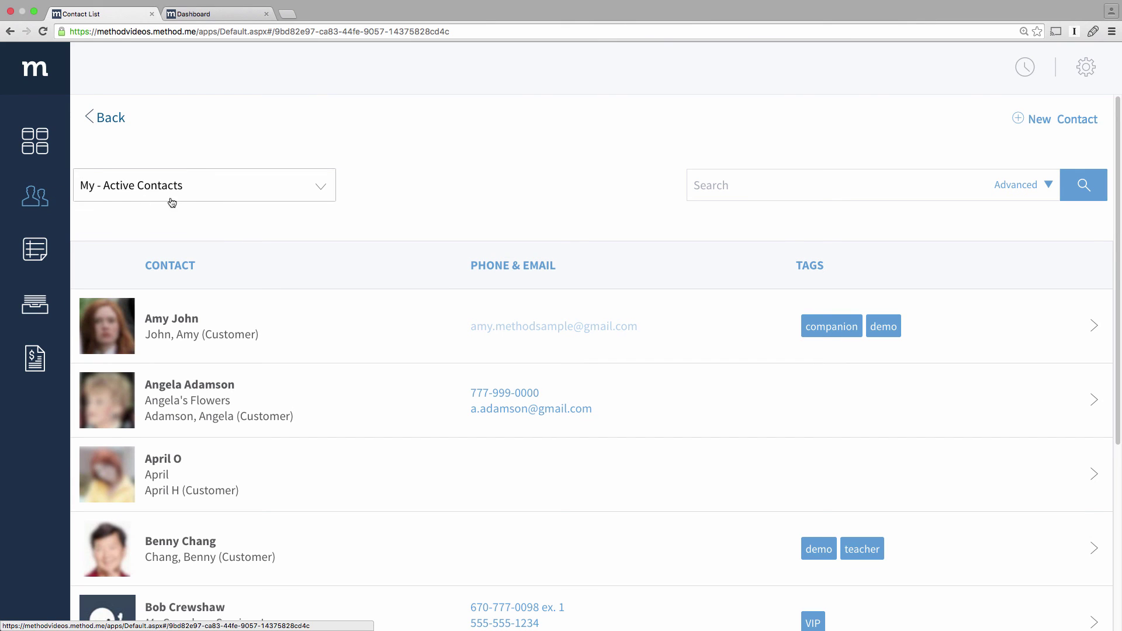
{"action": "left_click", "coordinate": [320, 192]}
{"action": "scroll", "coordinate": [296, 292], "scroll_direction": "down", "scroll_amount": 1}
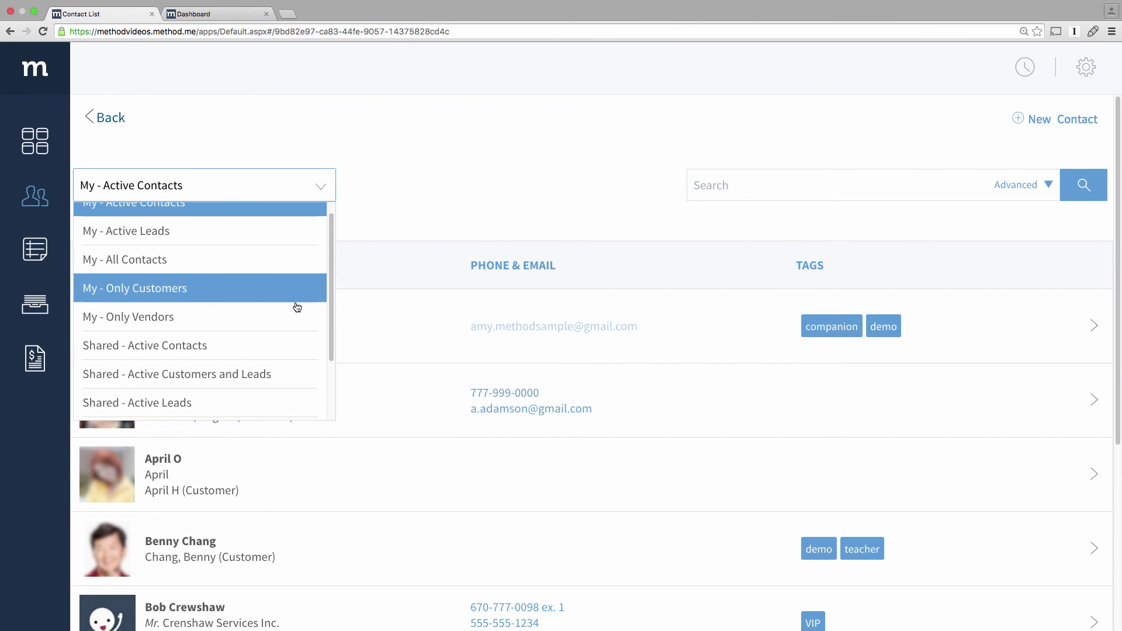
{"action": "left_click", "coordinate": [273, 402]}
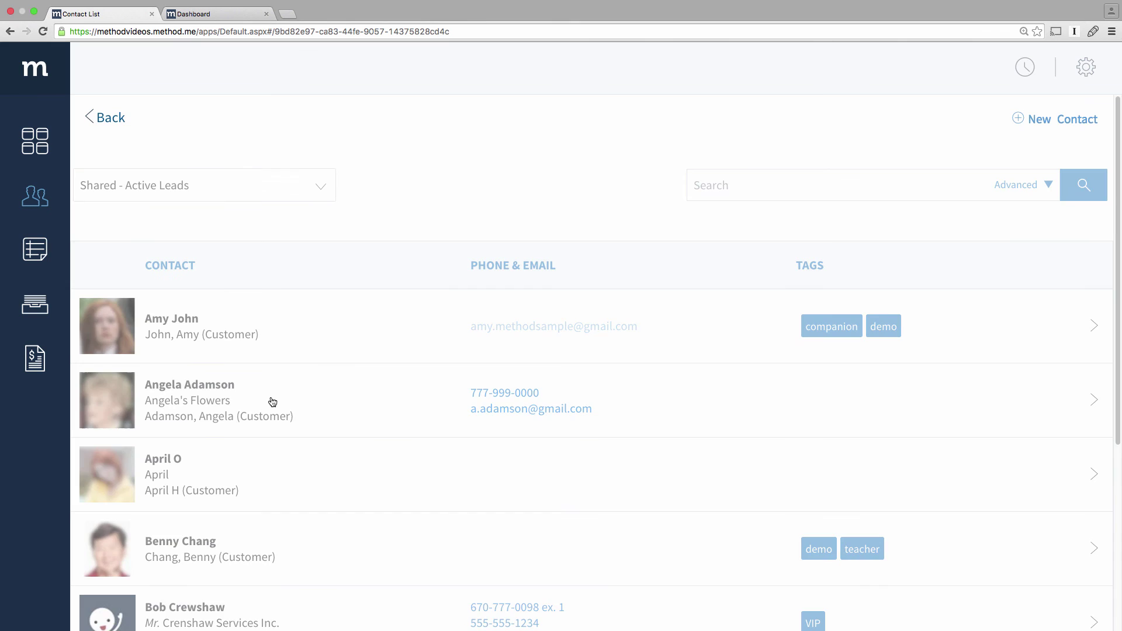
{"action": "scroll", "coordinate": [874, 613], "scroll_direction": "down", "scroll_amount": 1}
{"action": "scroll", "coordinate": [875, 613], "scroll_direction": "down", "scroll_amount": 2}
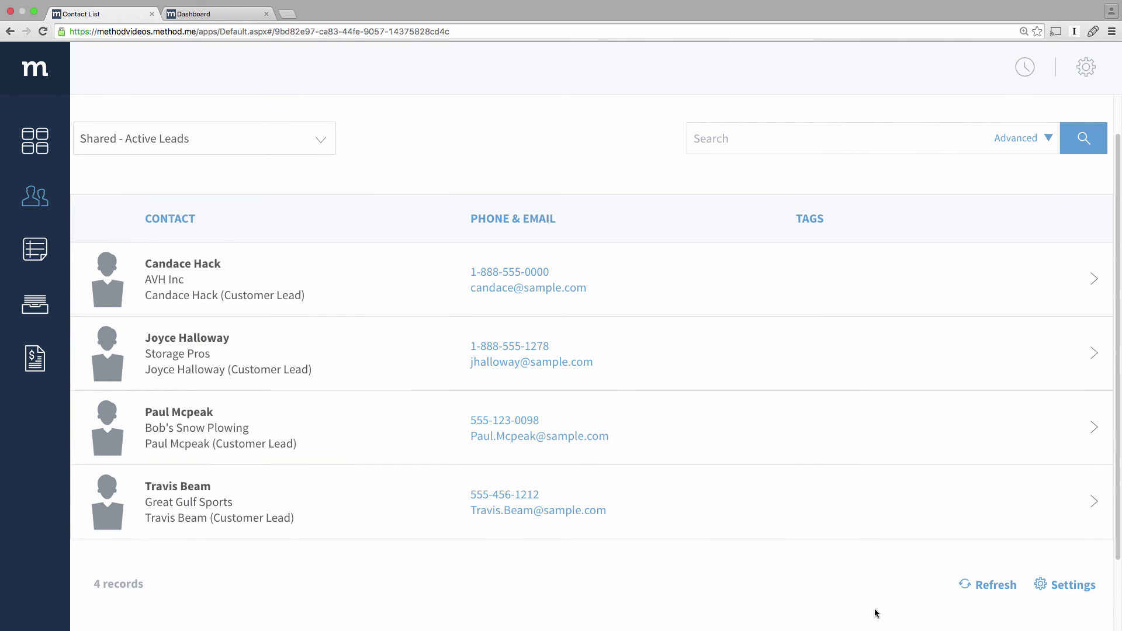